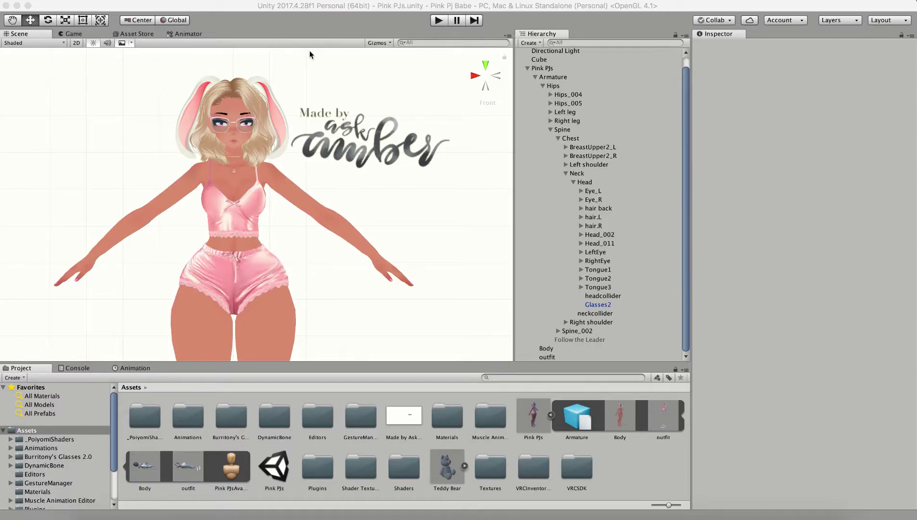
# - Generate a 2-item Pink PJs inventory with outfit enabled by default and Glasses2
pyautogui.click(308, 3)
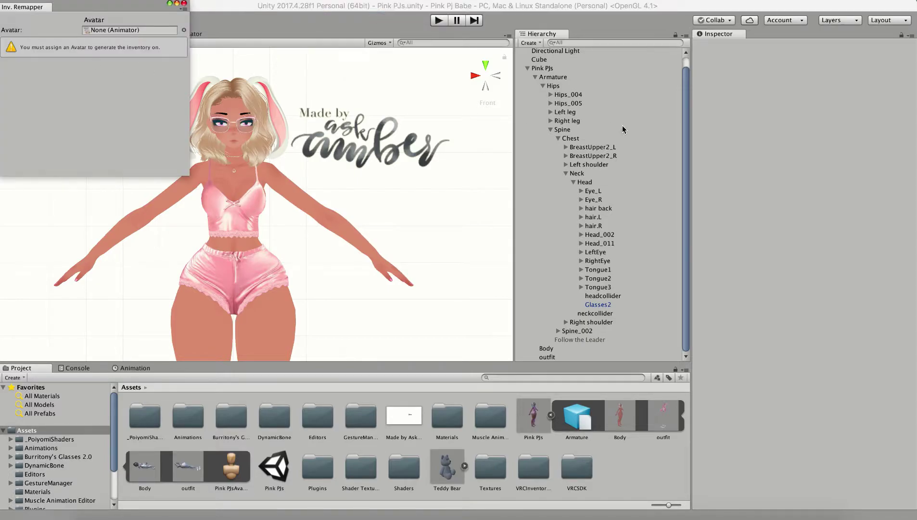
pyautogui.moveTo(542, 68); pyautogui.dragTo(109, 30)
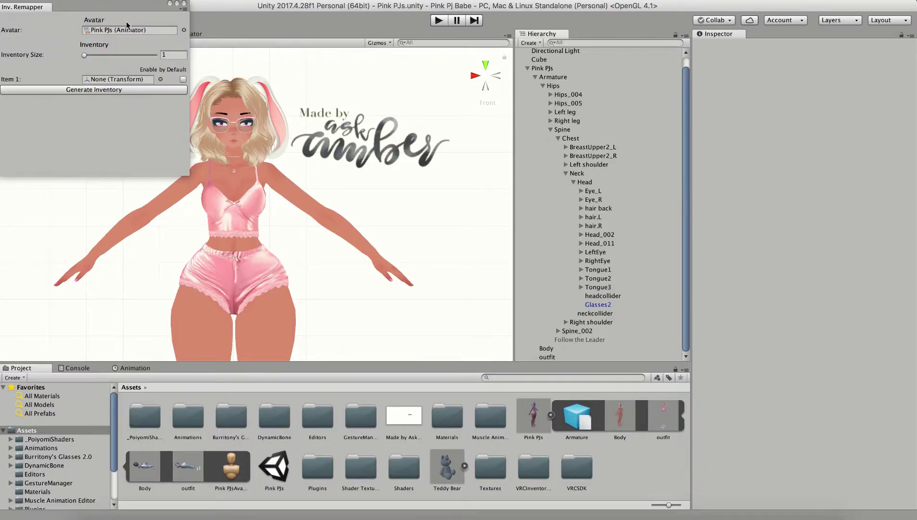
pyautogui.click(169, 55)
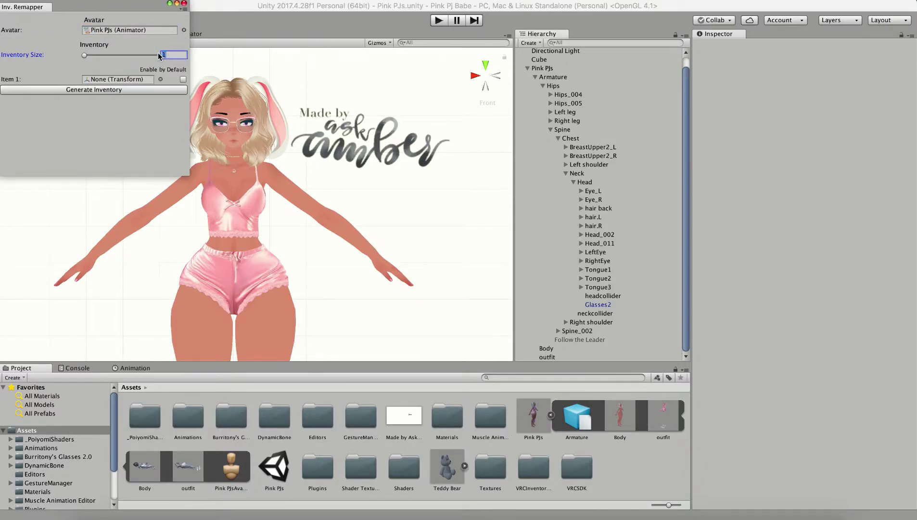
pyautogui.write('2')
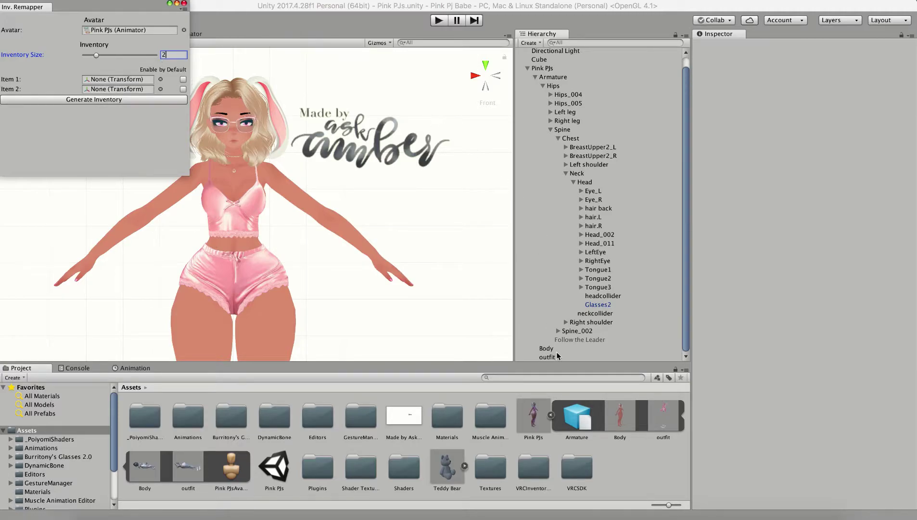
pyautogui.moveTo(553, 357); pyautogui.dragTo(105, 80)
pyautogui.moveTo(601, 308); pyautogui.dragTo(104, 89)
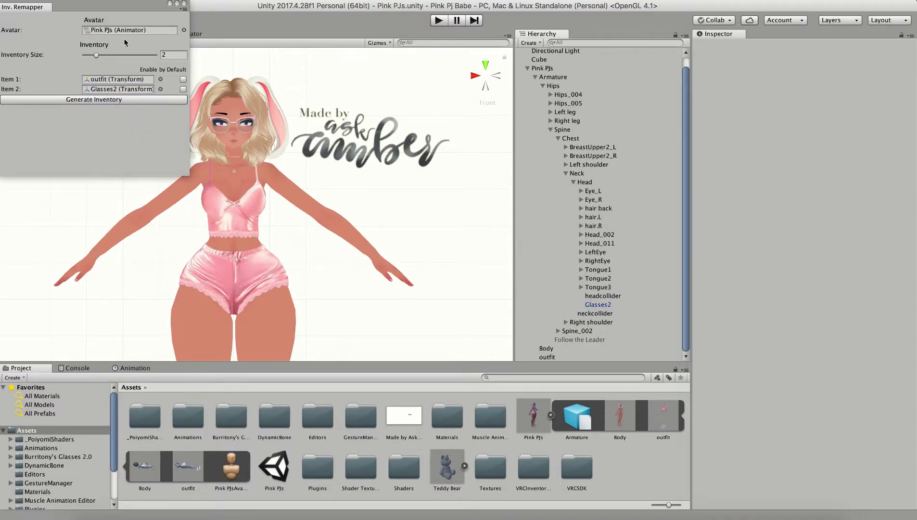
pyautogui.click(183, 80)
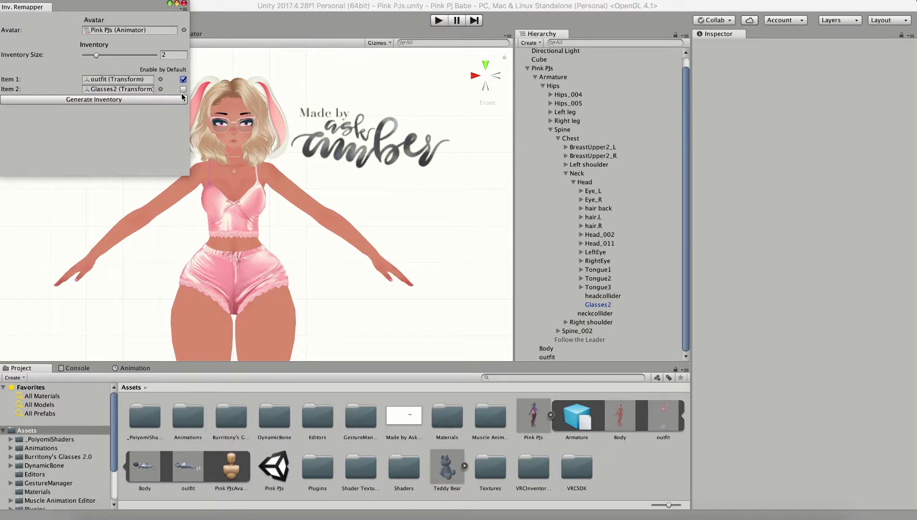
pyautogui.click(89, 102)
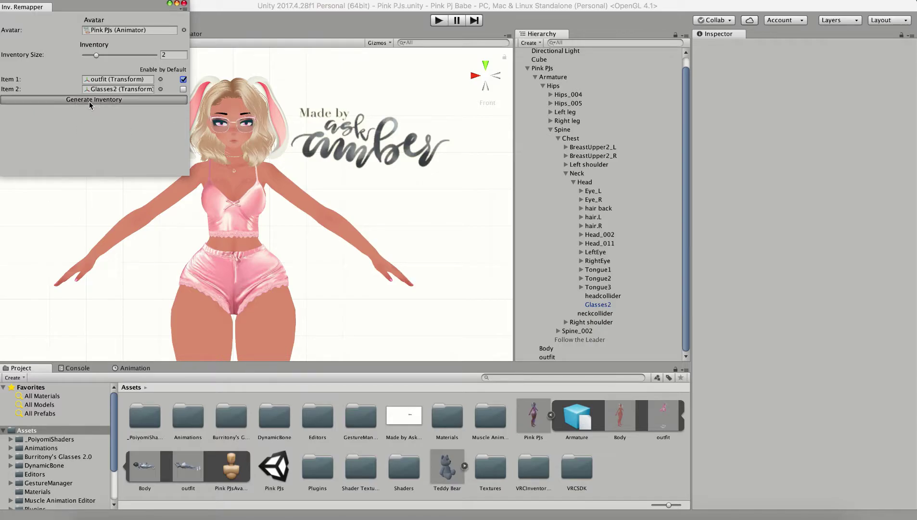
# - Close the inventory remapper and open VRCInventorySystem-master > InventorySysPrefabEdited in Project
pyautogui.click(184, 4)
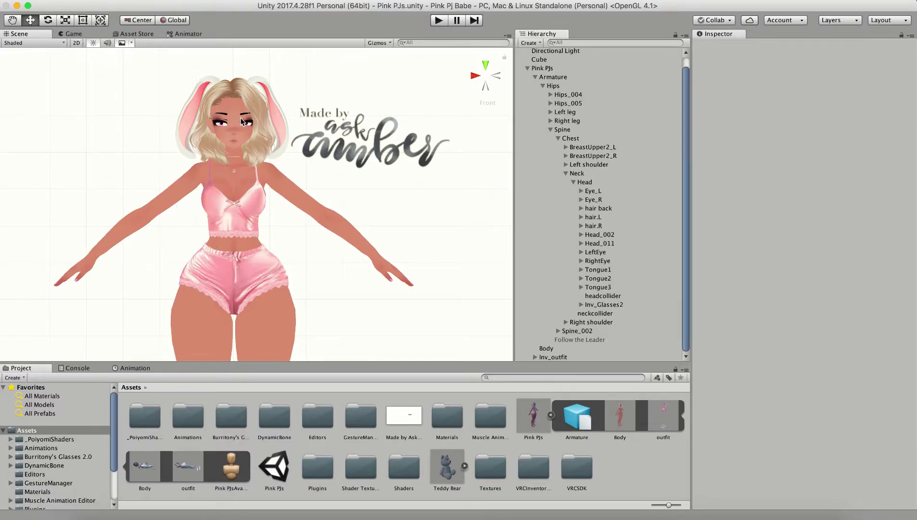
pyautogui.click(535, 77)
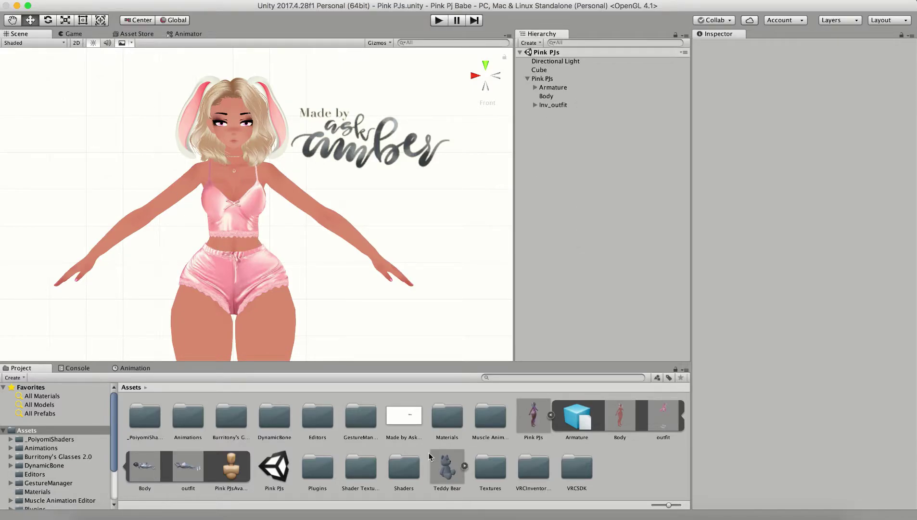
pyautogui.doubleClick(530, 471)
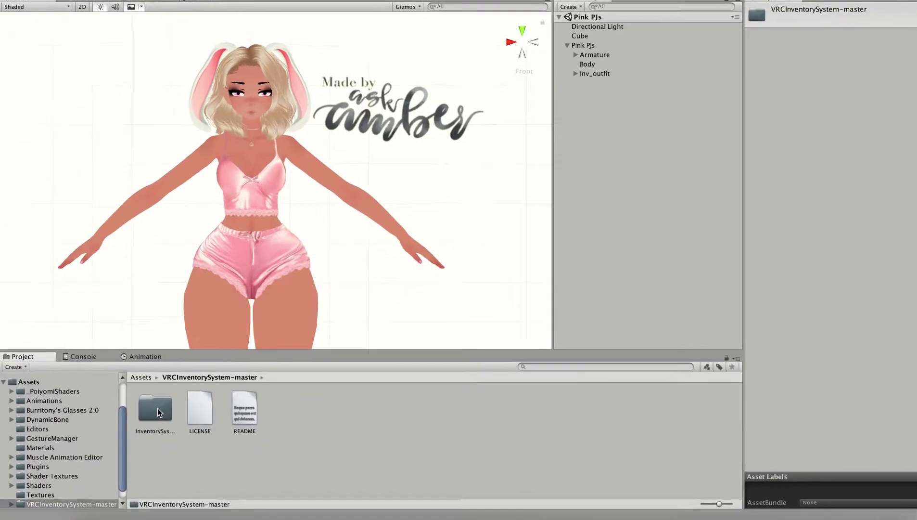
pyautogui.doubleClick(144, 414)
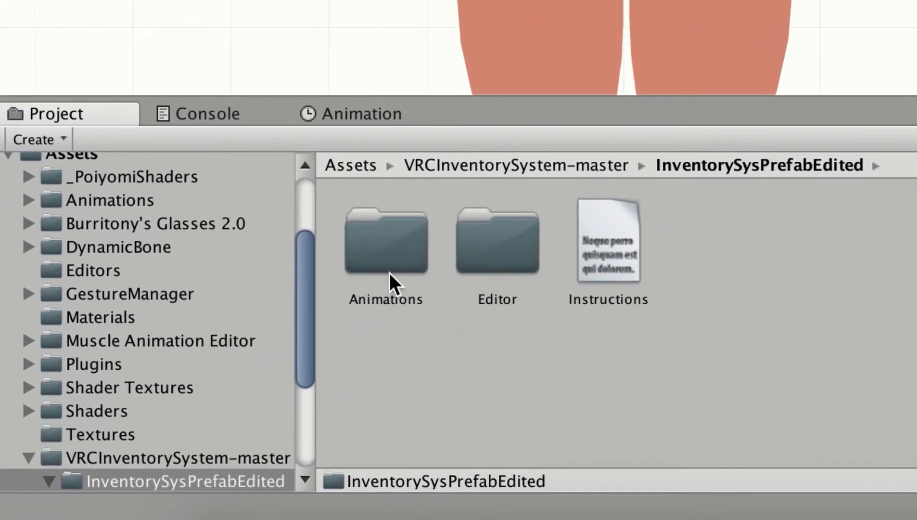
# - Browse to Animations > Pink PJs > Enable Animations and select the Glasses2_ENABLE clip
pyautogui.click(139, 413)
pyautogui.doubleClick(372, 235)
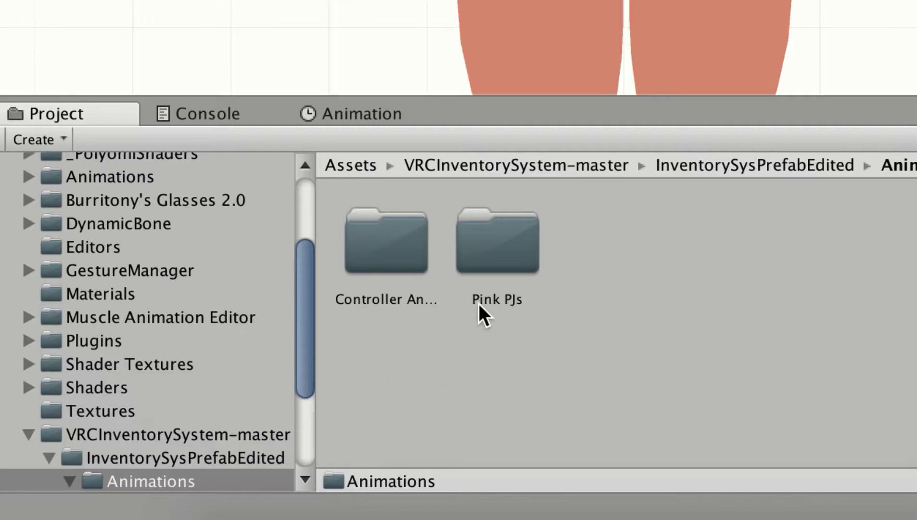
pyautogui.doubleClick(488, 254)
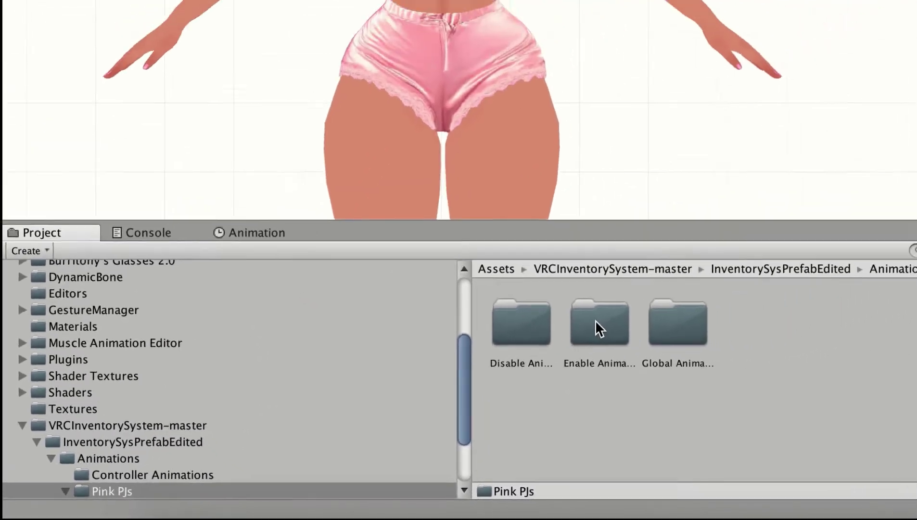
pyautogui.doubleClick(498, 243)
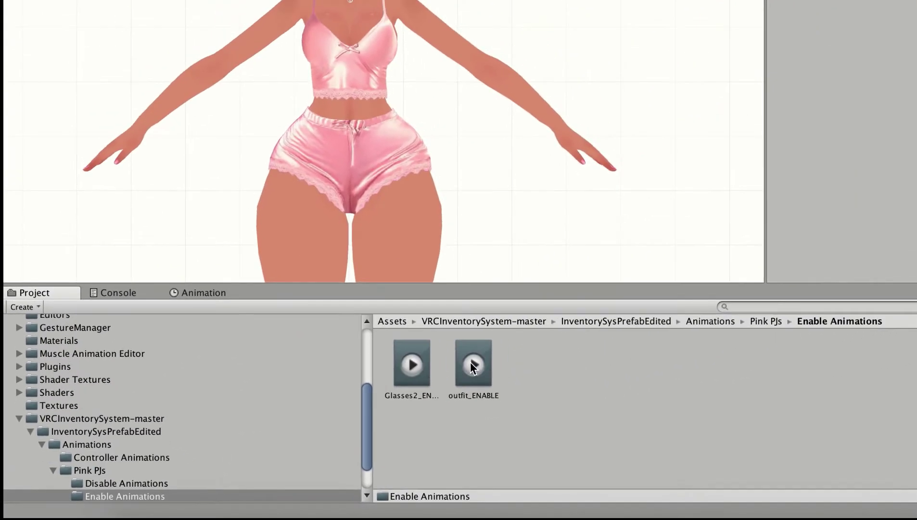
pyautogui.click(407, 370)
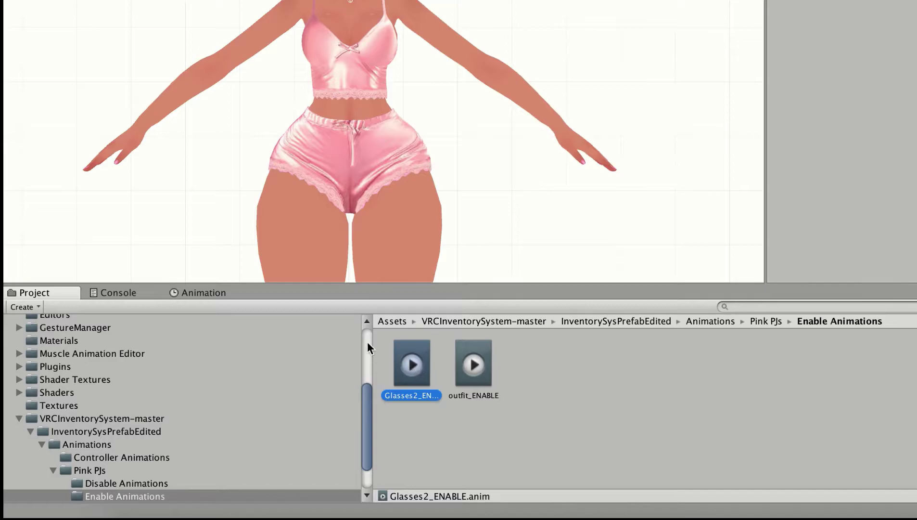
# - Add an Animation tab to view the Glasses2_ENABLE clip's animated properties
pyautogui.click(203, 293)
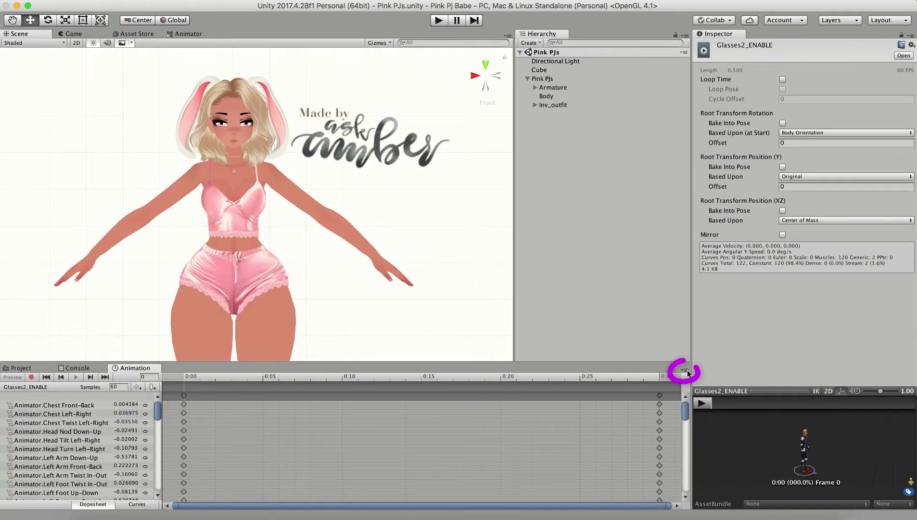
pyautogui.click(686, 371)
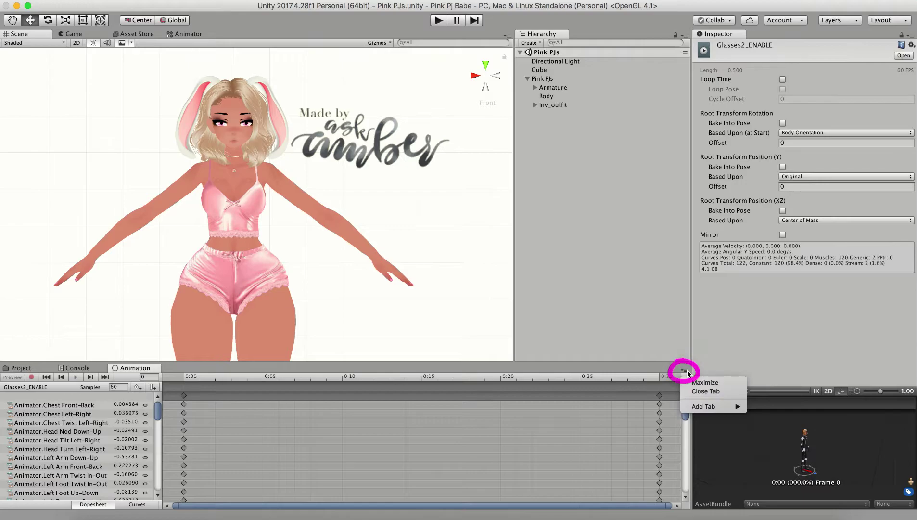
pyautogui.moveTo(695, 407)
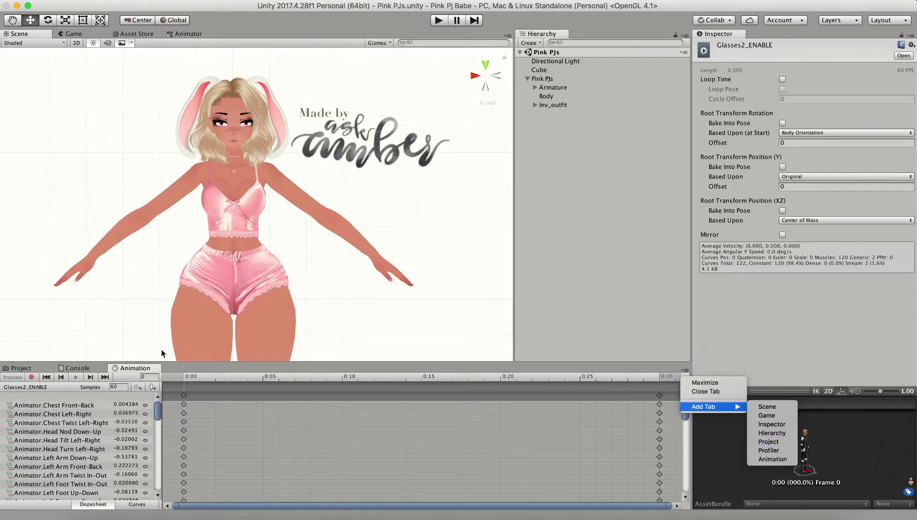
pyautogui.click(133, 367)
# - Copy the glasses ENABLE and DISABLE Behaviour.Enabled rows from Glasses2_ENABLE
pyautogui.scroll(-20, 114, 438)
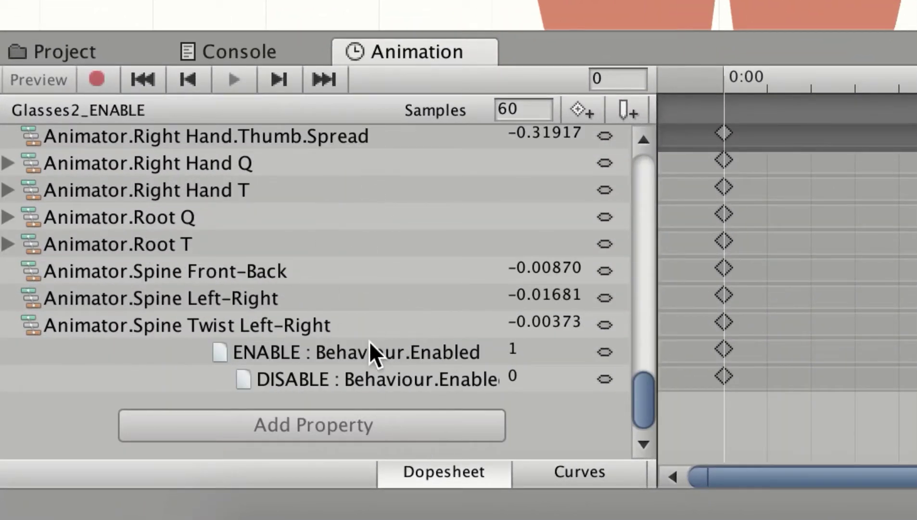
pyautogui.click(345, 358)
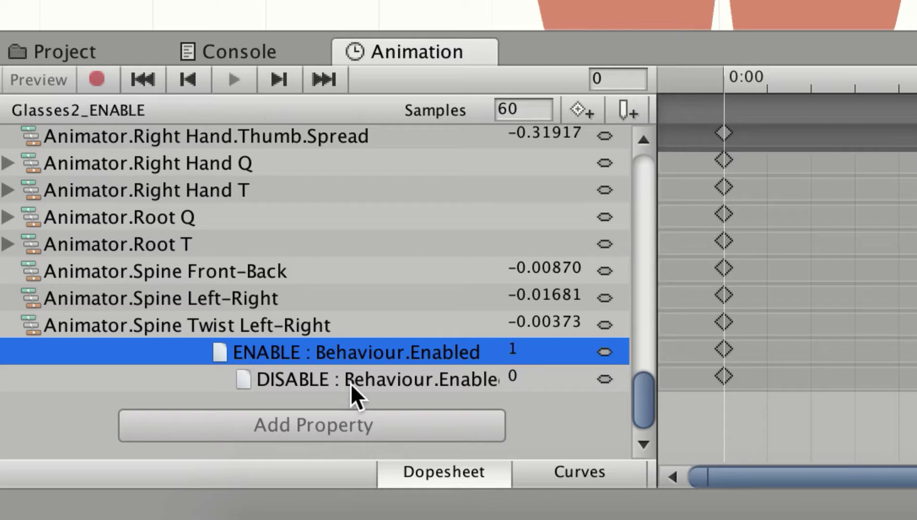
pyautogui.keyDown('shift'); pyautogui.click(350, 382); pyautogui.keyUp('shift')
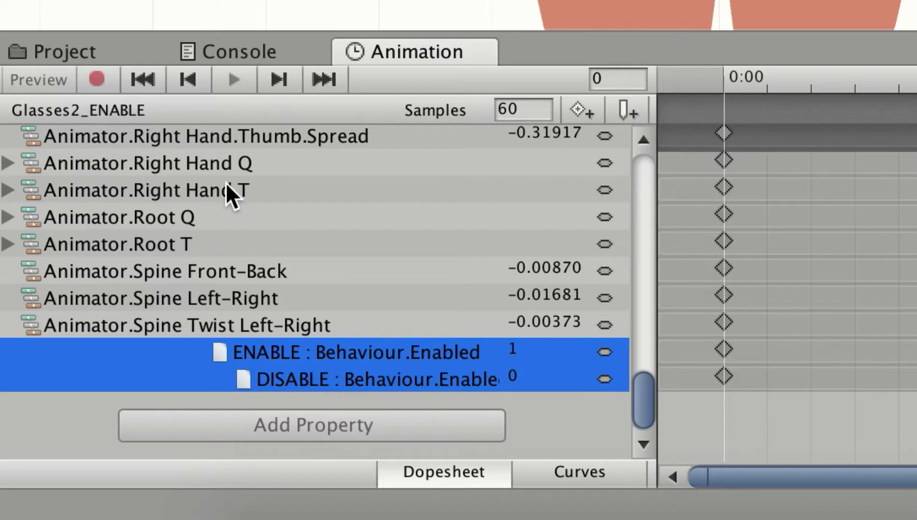
pyautogui.click(76, 56)
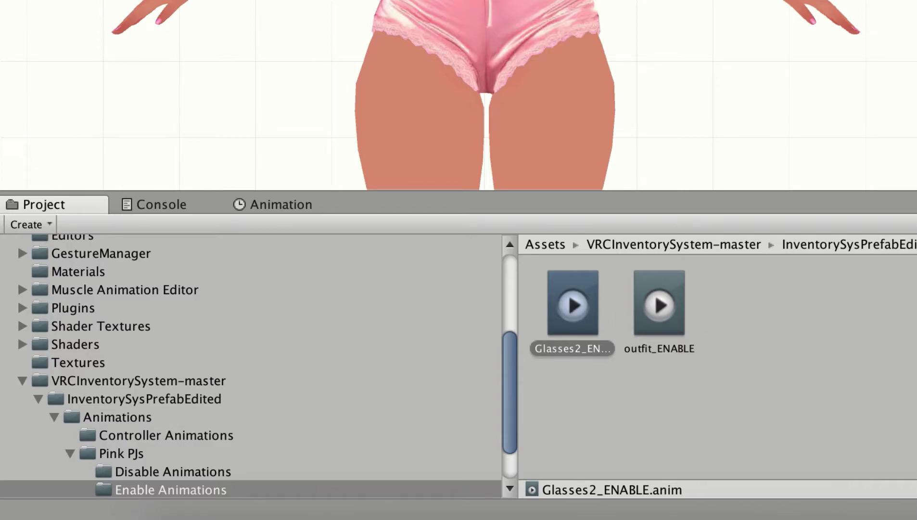
# - Paste the glasses-on keys (ENABLE 1, DISABLE 0) into the outfit_DISABLE clip
pyautogui.click(572, 303)
pyautogui.click(121, 453)
pyautogui.click(587, 303)
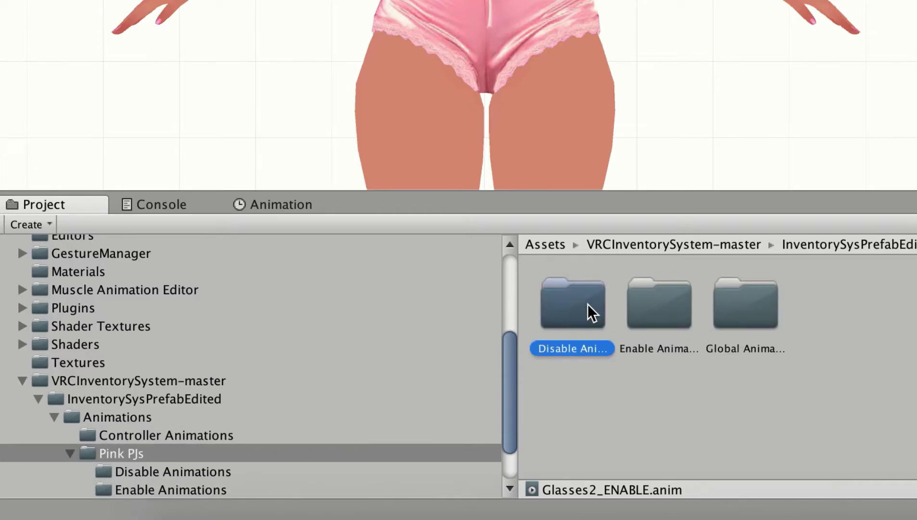
pyautogui.doubleClick(587, 303)
pyautogui.click(659, 304)
pyautogui.click(284, 204)
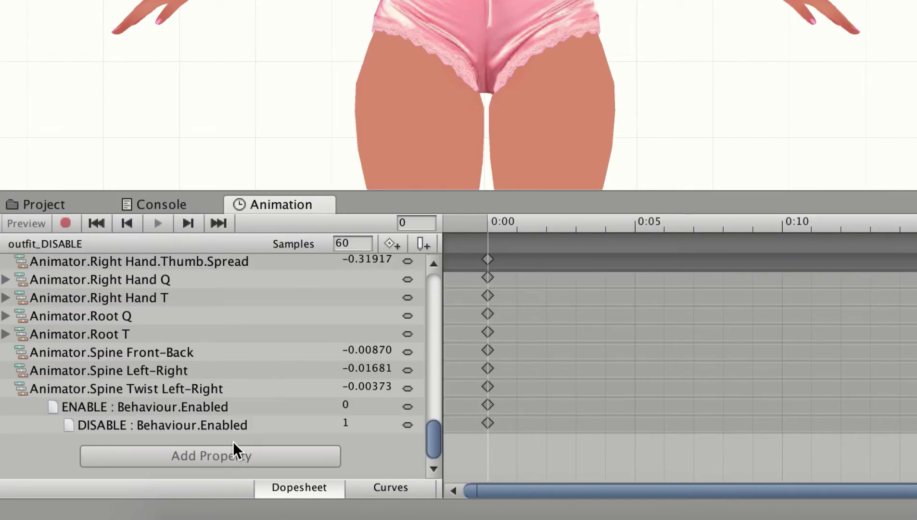
pyautogui.press('super+v')
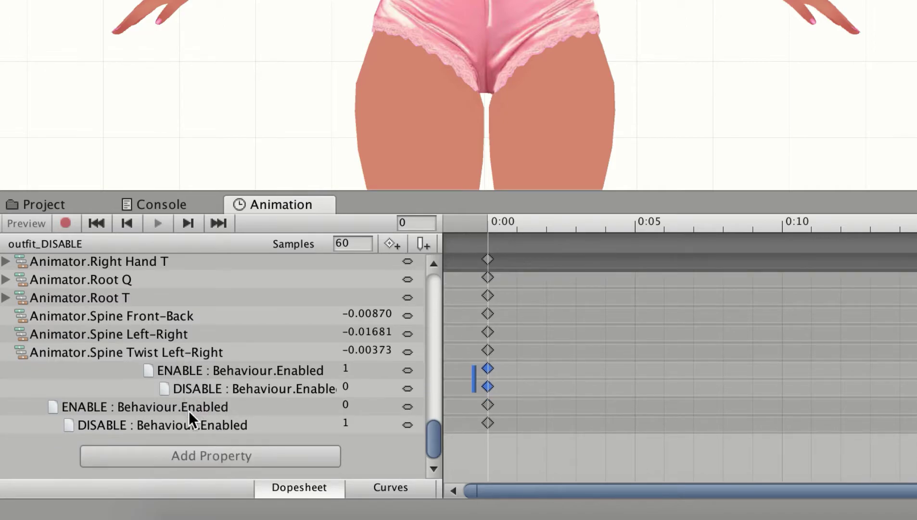
pyautogui.click(44, 204)
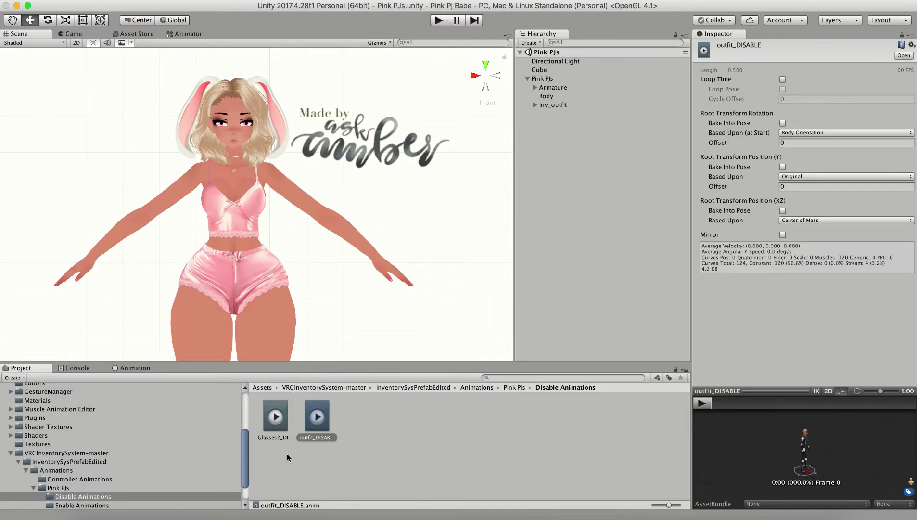
# - Copy the glasses ENABLE and DISABLE rows from the Glasses2_DISABLE clip
pyautogui.click(276, 416)
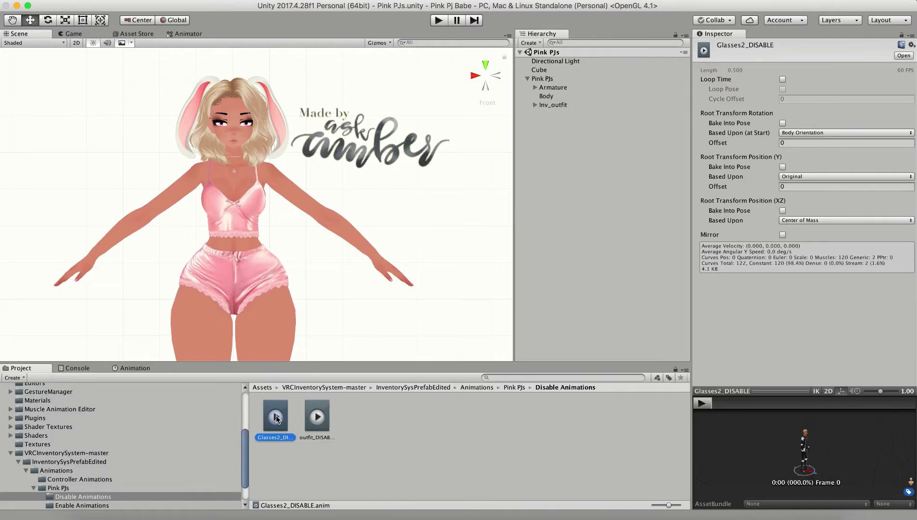
pyautogui.click(145, 368)
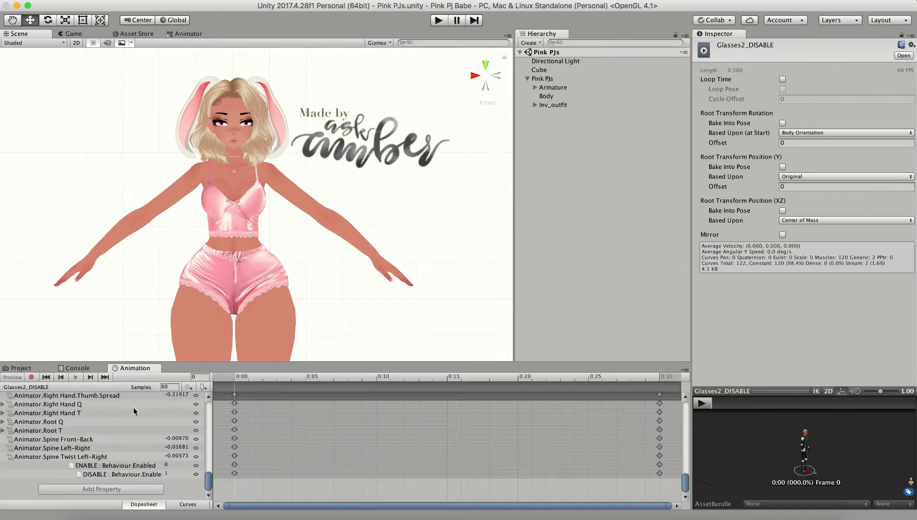
pyautogui.click(118, 468)
pyautogui.keyDown('shift'); pyautogui.click(120, 476); pyautogui.keyUp('shift')
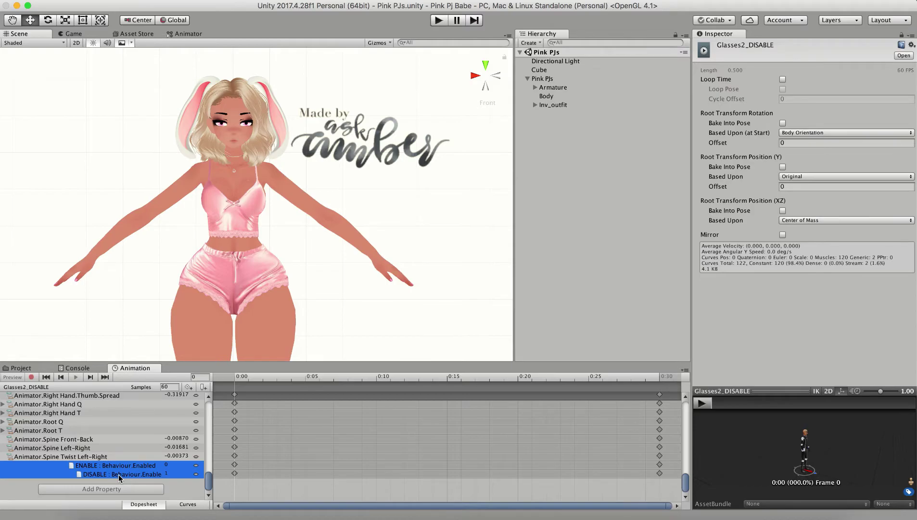
pyautogui.click(30, 369)
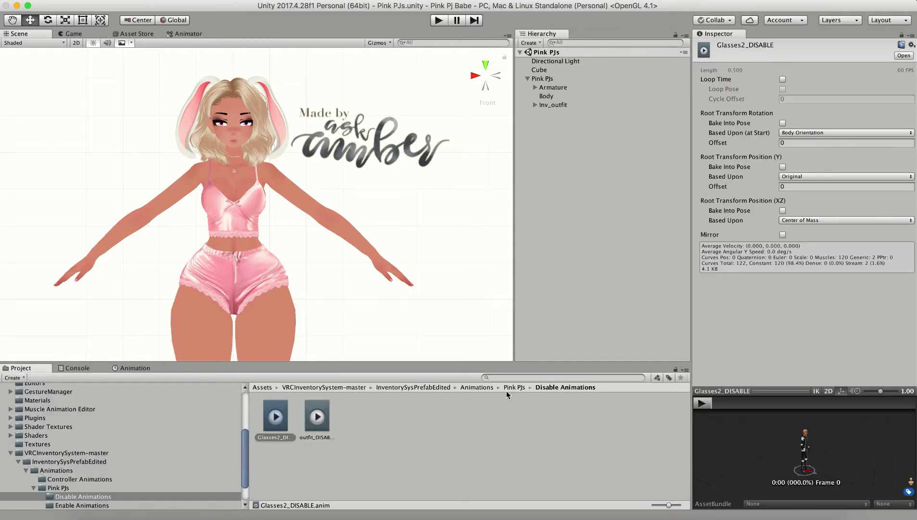
# - Paste the glasses-off keys (ENABLE 0, DISABLE 1) into the outfit_ENABLE clip
pyautogui.click(522, 389)
pyautogui.doubleClick(318, 417)
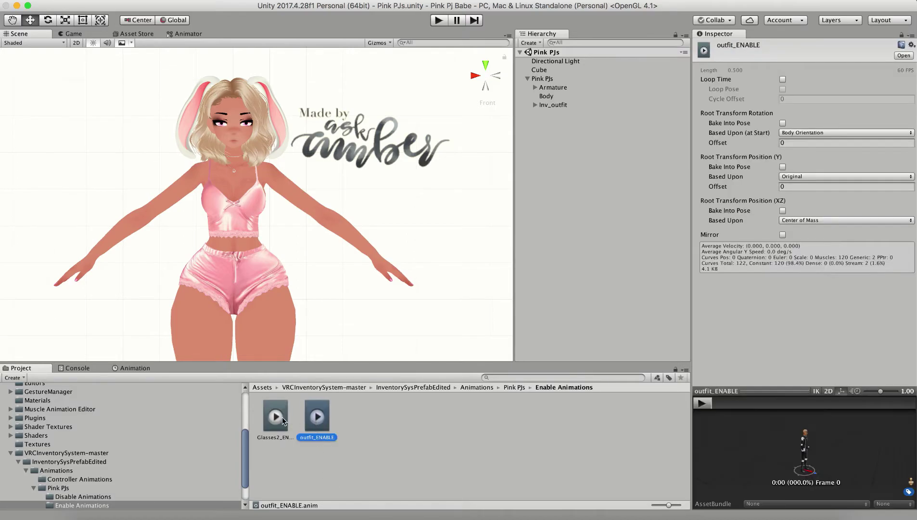
pyautogui.click(130, 369)
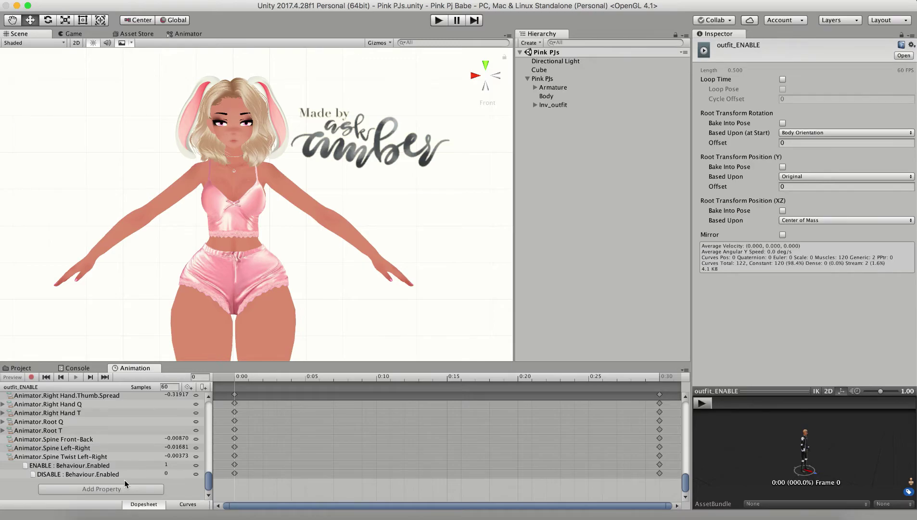
pyautogui.press('super+v')
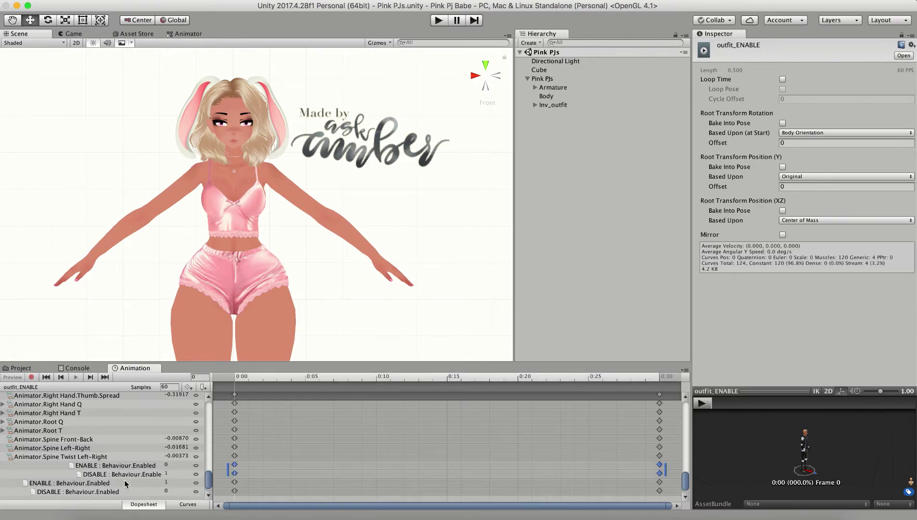
pyautogui.click(21, 368)
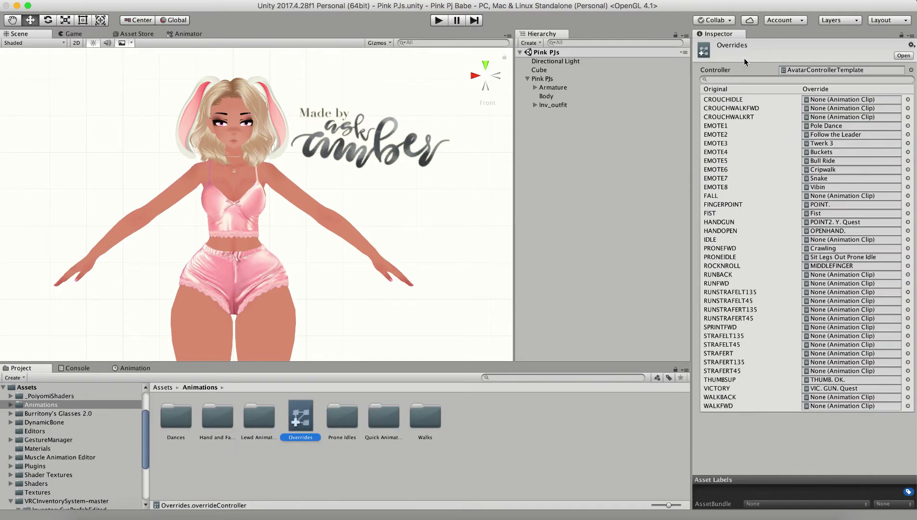
# - In the Overrides controller, set EMOTE5's override to the Outfit ON clip from Enable Animations
pyautogui.click(809, 126)
pyautogui.click(415, 387)
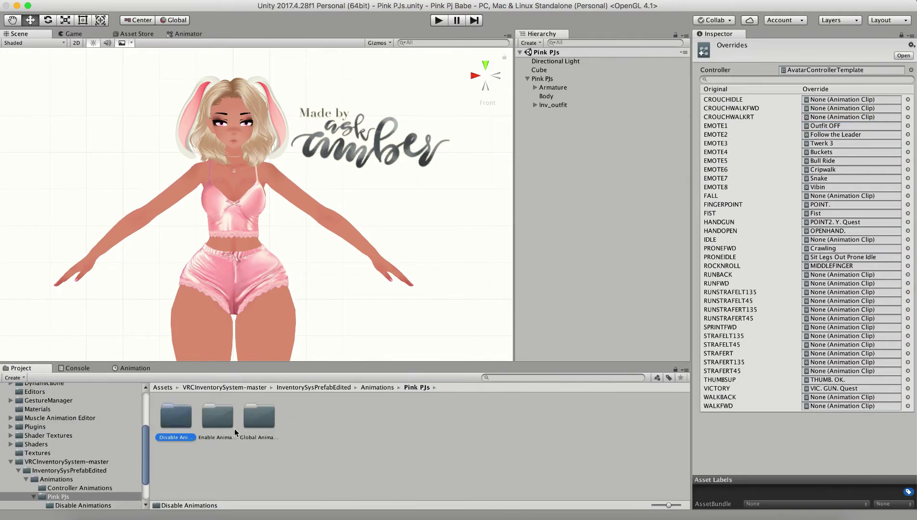
pyautogui.doubleClick(226, 422)
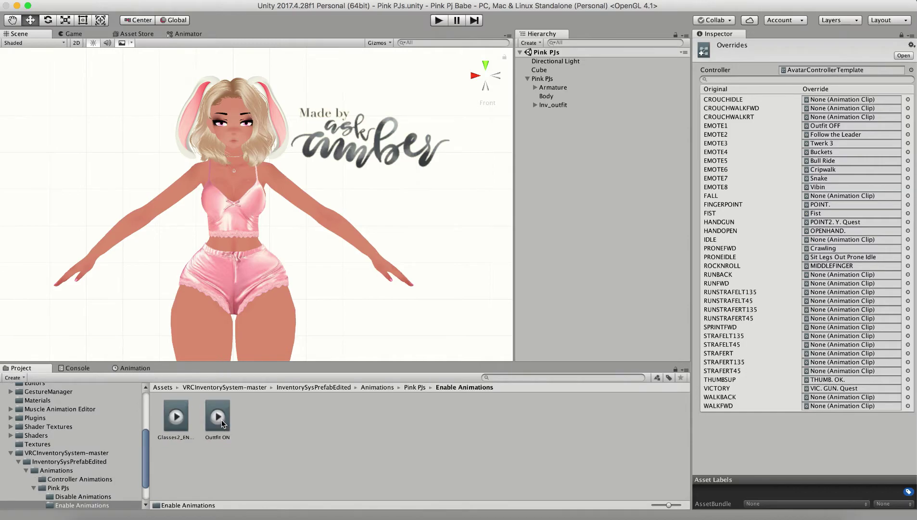
pyautogui.moveTo(222, 420); pyautogui.dragTo(819, 161)
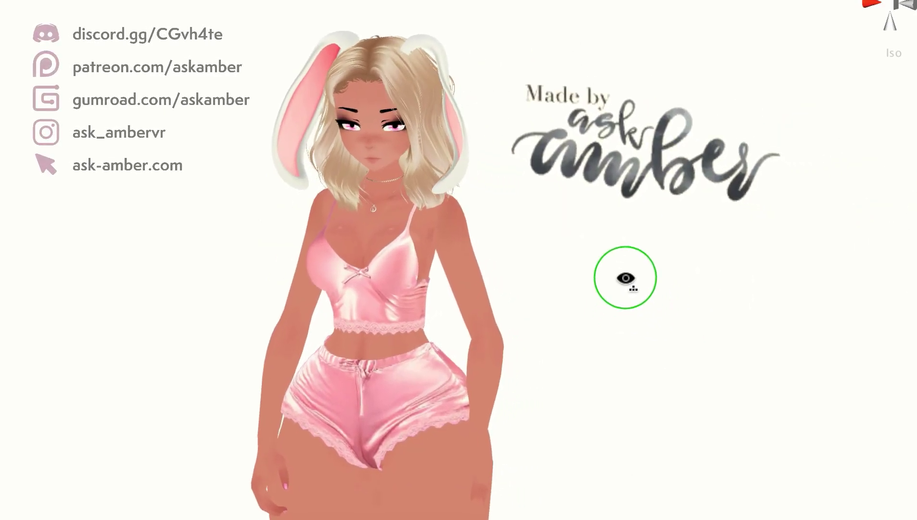
pyautogui.scroll(-3, 772, 271)
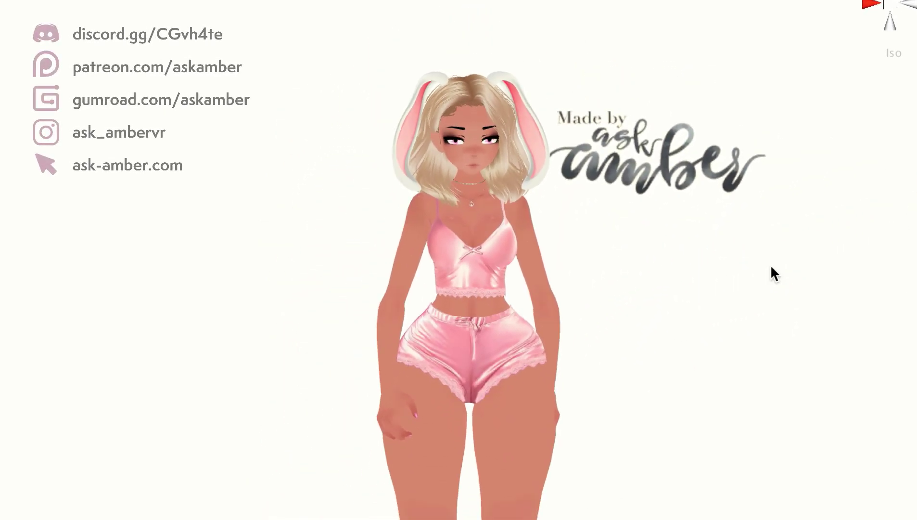